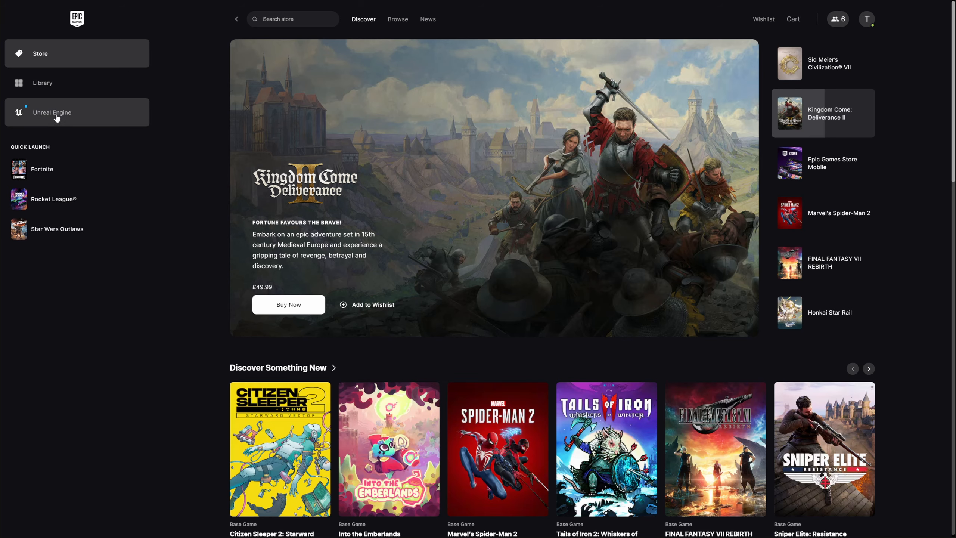
Open the Unreal Engine library in the Epic Games Launcher and launch Unreal Engine 5.5.1
{"action": "left_click", "coordinate": [55, 113]}
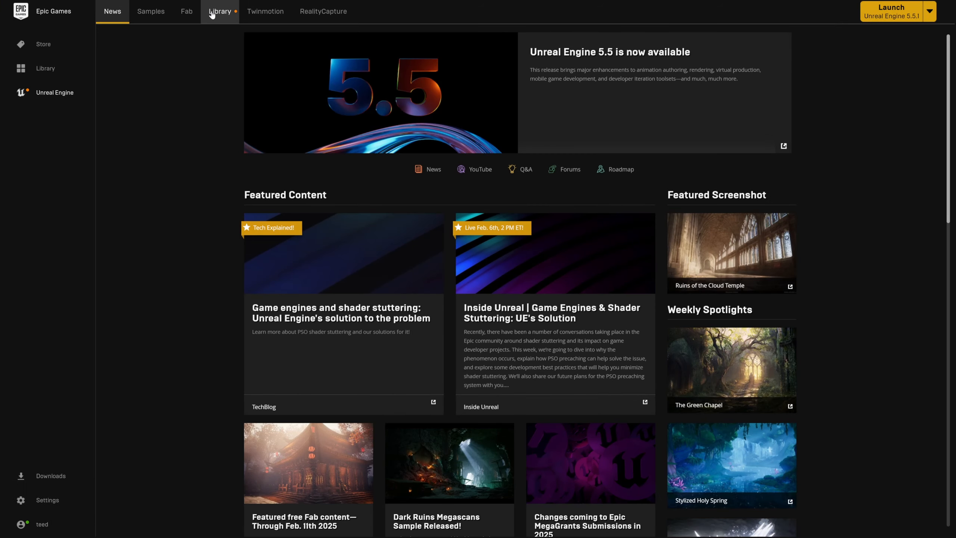
{"action": "left_click", "coordinate": [218, 12]}
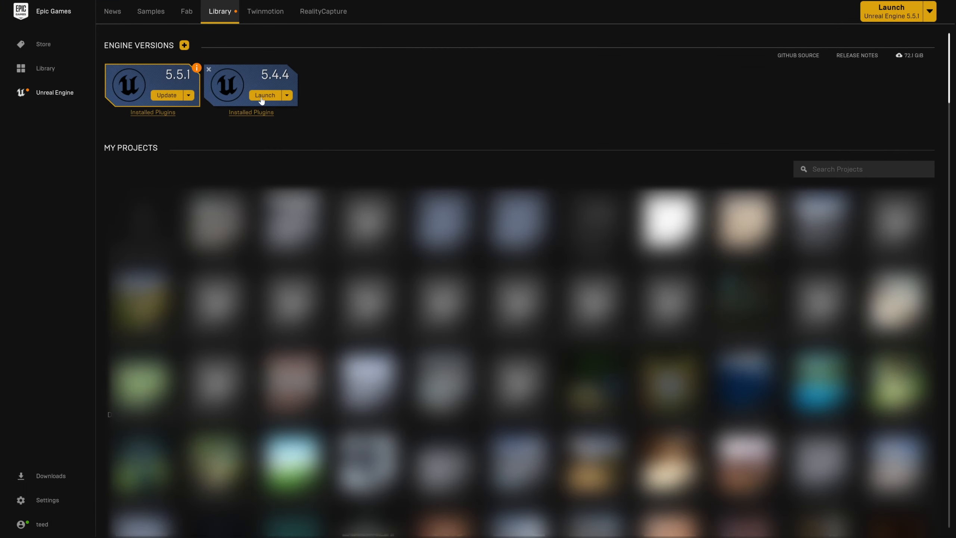
{"action": "left_click", "coordinate": [868, 12]}
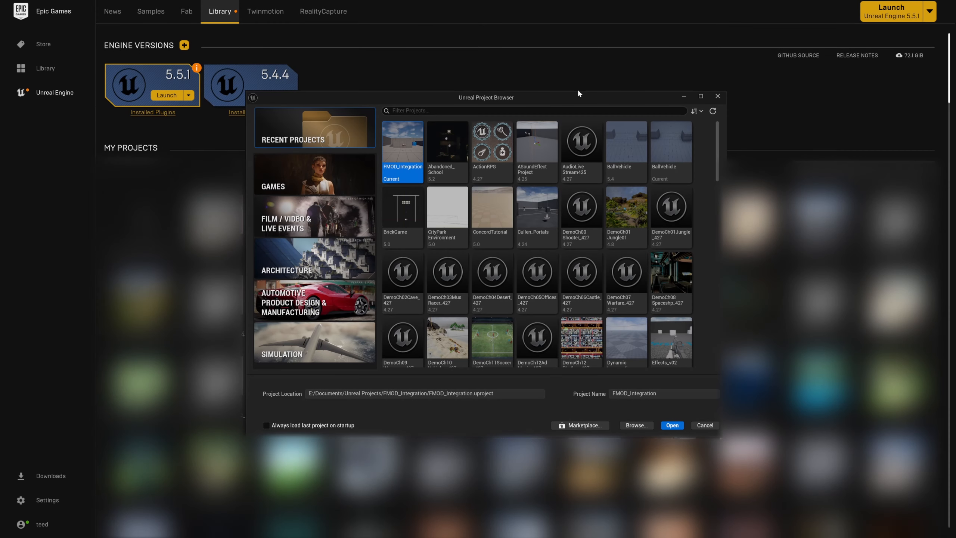
Create a Games project from the First Person template and name it FMOD_Integration
{"action": "left_click", "coordinate": [343, 167]}
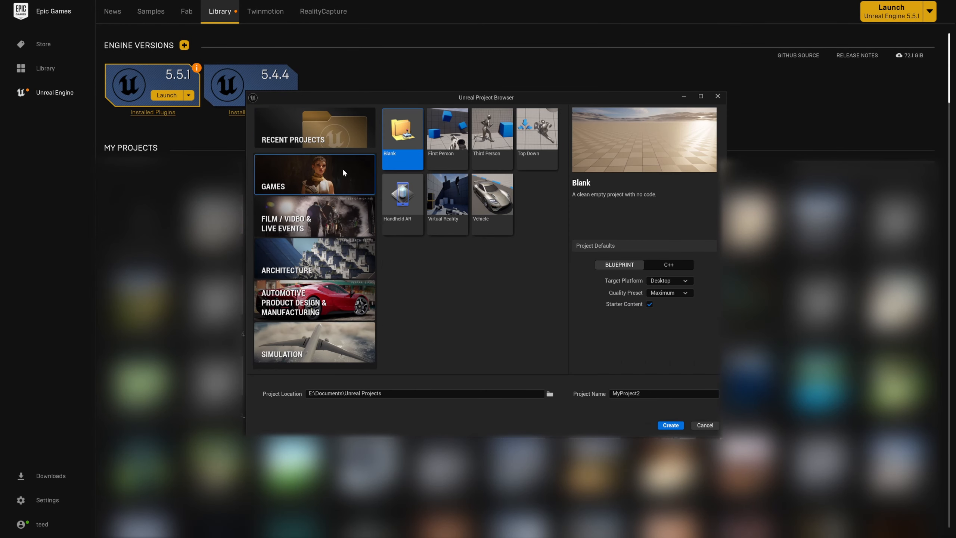
{"action": "left_click", "coordinate": [452, 147]}
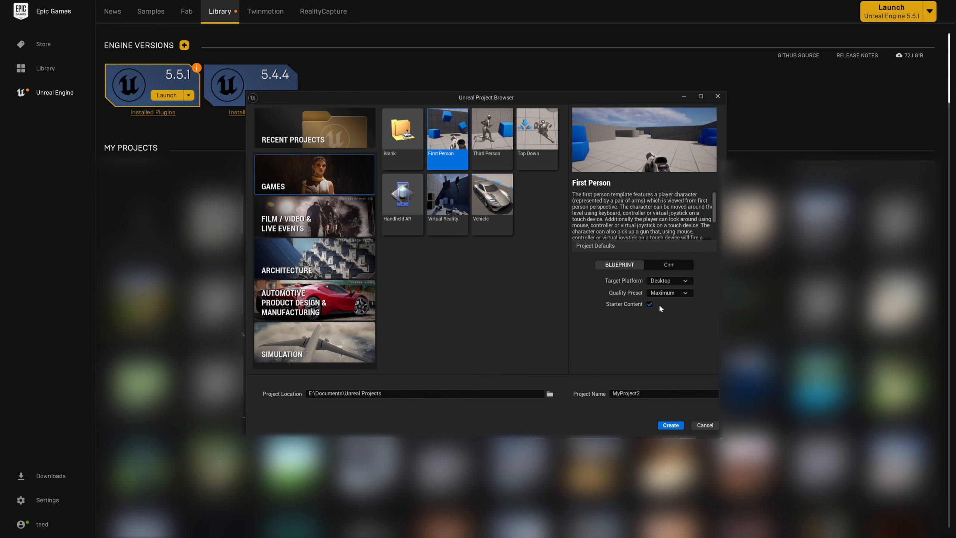
{"action": "left_click", "coordinate": [672, 393]}
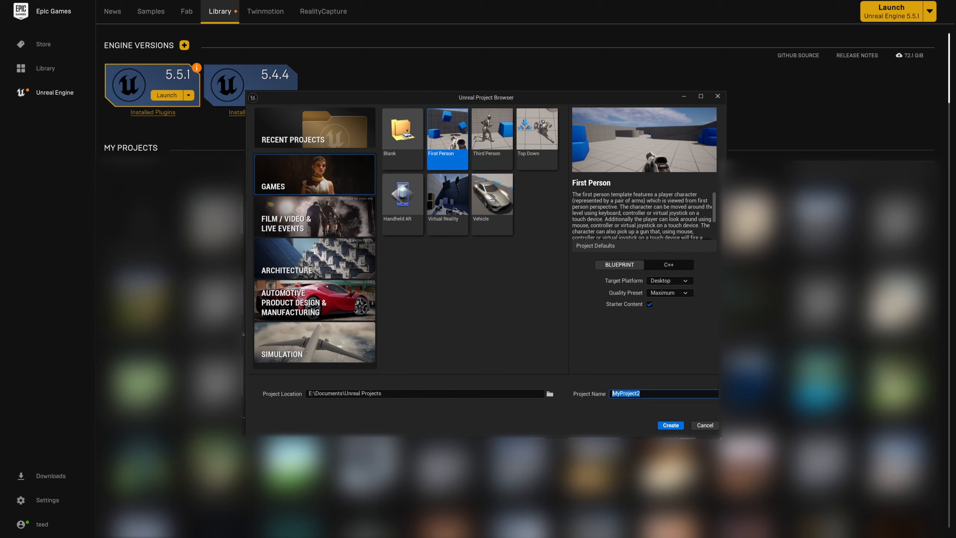
{"action": "type", "text": "FMOD_Integration"}
{"action": "left_click", "coordinate": [667, 425]}
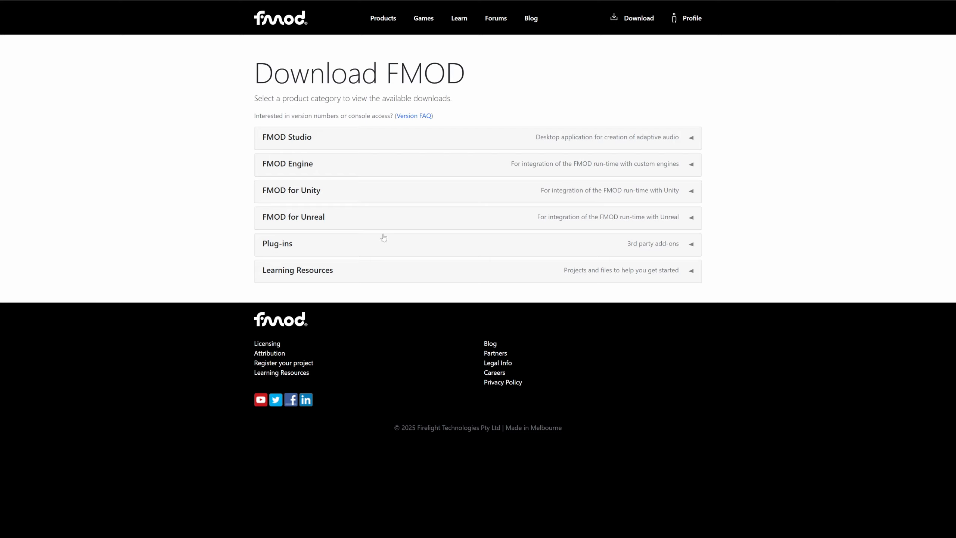
On the FMOD download page, download FMOD for Unreal 2.03.05 for Windows, Patch 1 UE5.5, and open the downloaded archive
{"action": "left_click", "coordinate": [375, 222]}
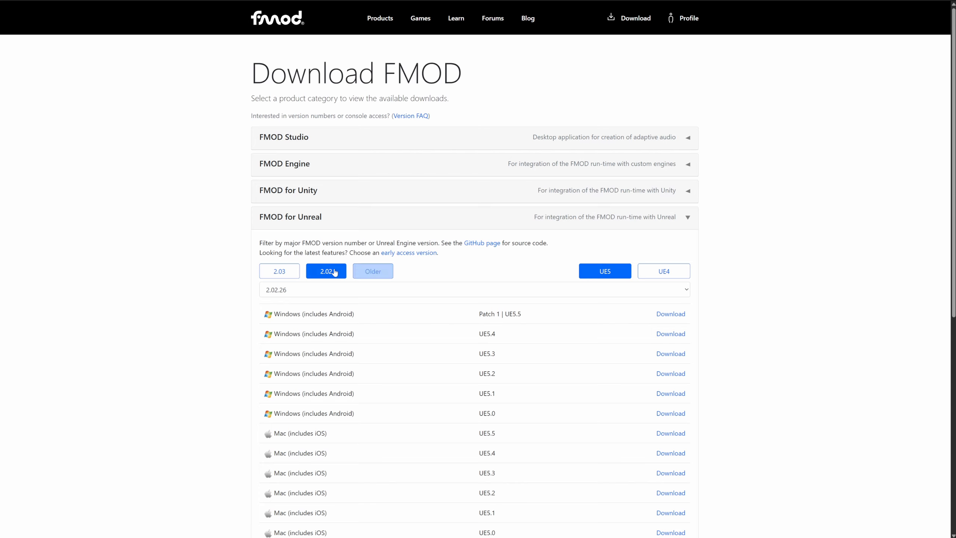
{"action": "left_click", "coordinate": [279, 271]}
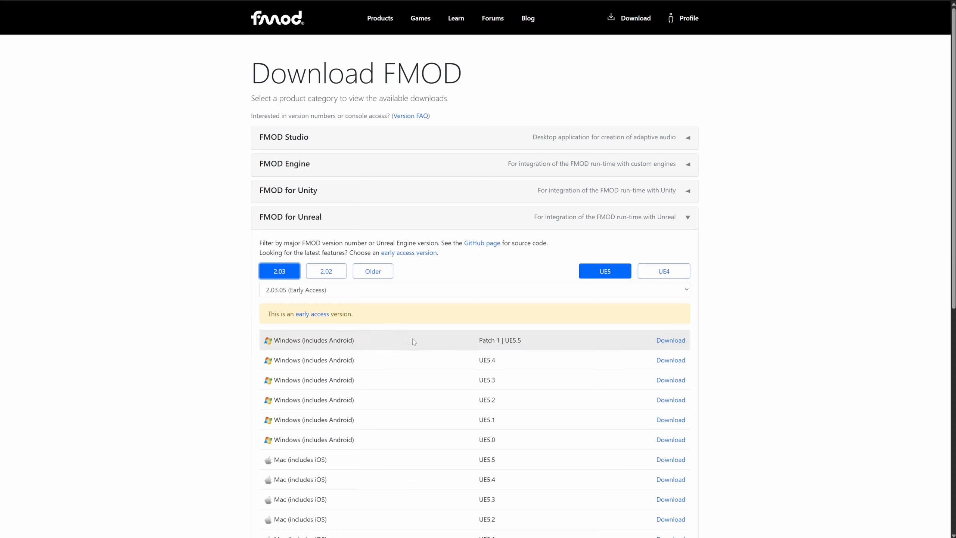
{"action": "left_click", "coordinate": [671, 341]}
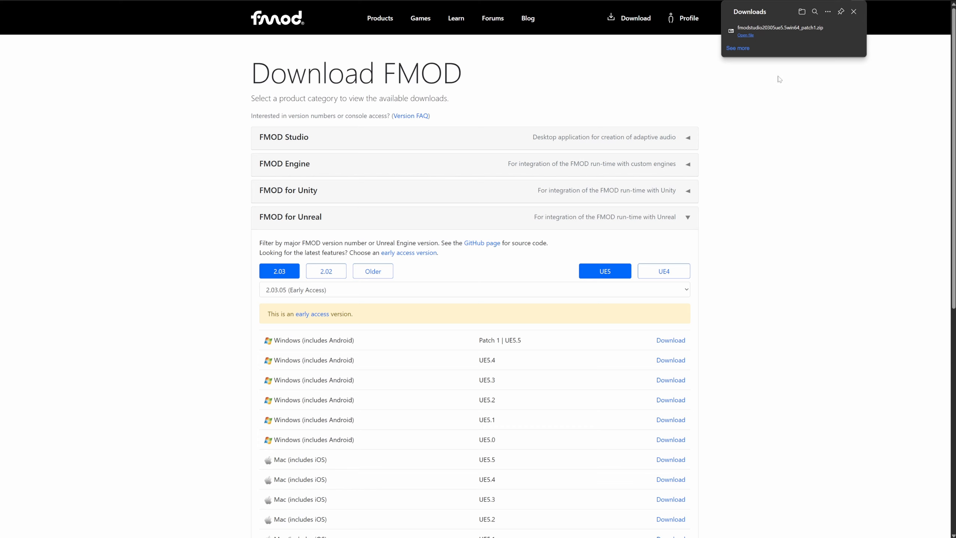
{"action": "left_click", "coordinate": [746, 36]}
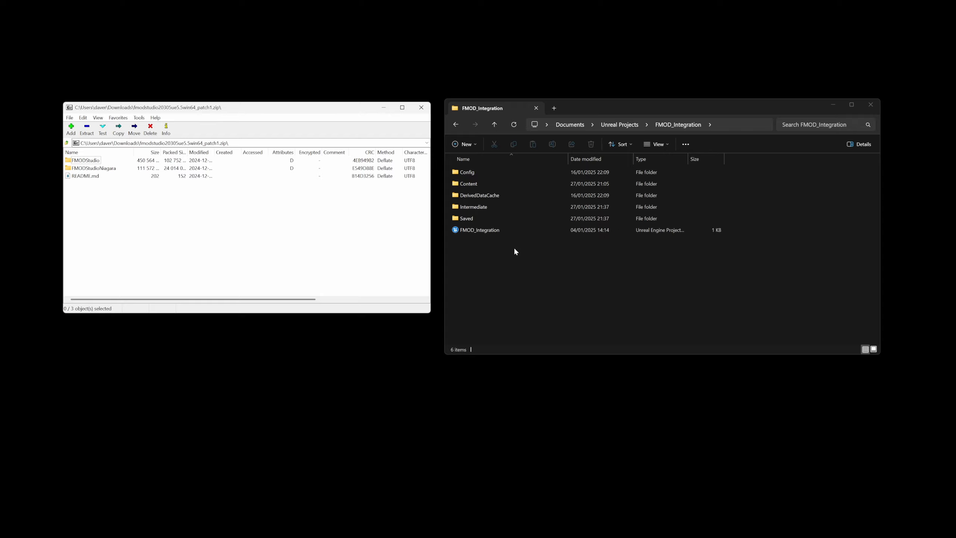
Create a Plugins folder in the FMOD_Integration project folder and copy the FMODStudio folder from the archive into it
{"action": "left_click", "coordinate": [475, 145]}
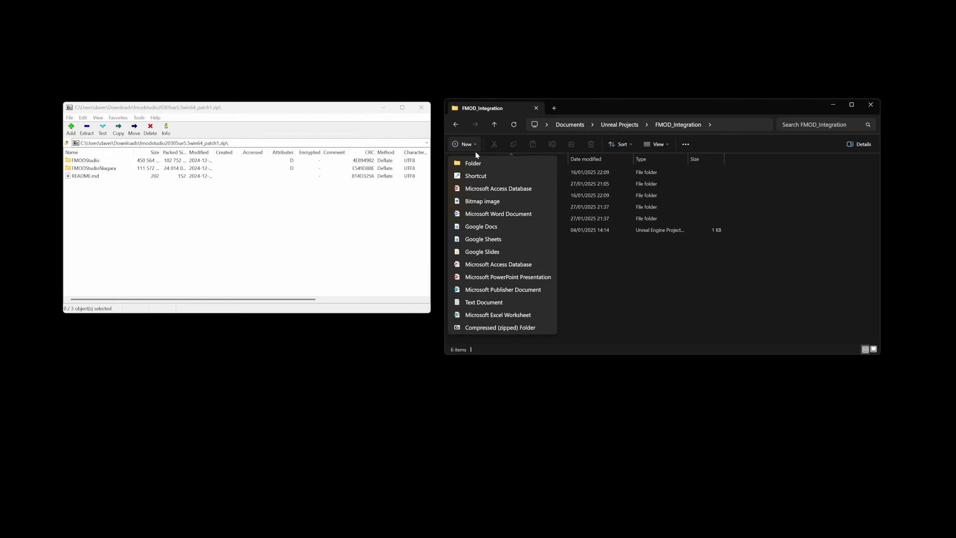
{"action": "left_click", "coordinate": [477, 160]}
{"action": "type", "text": "Plugins"}
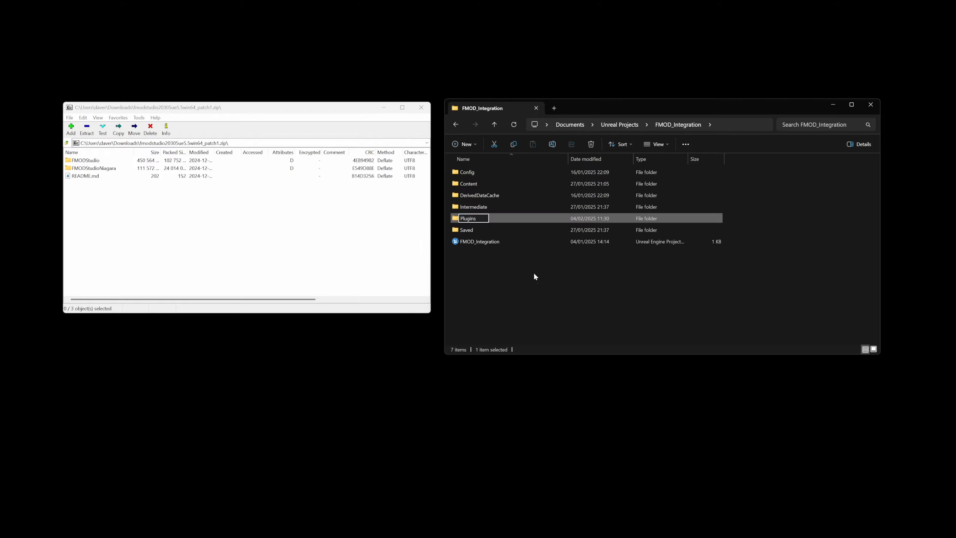
{"action": "key", "text": "Return"}
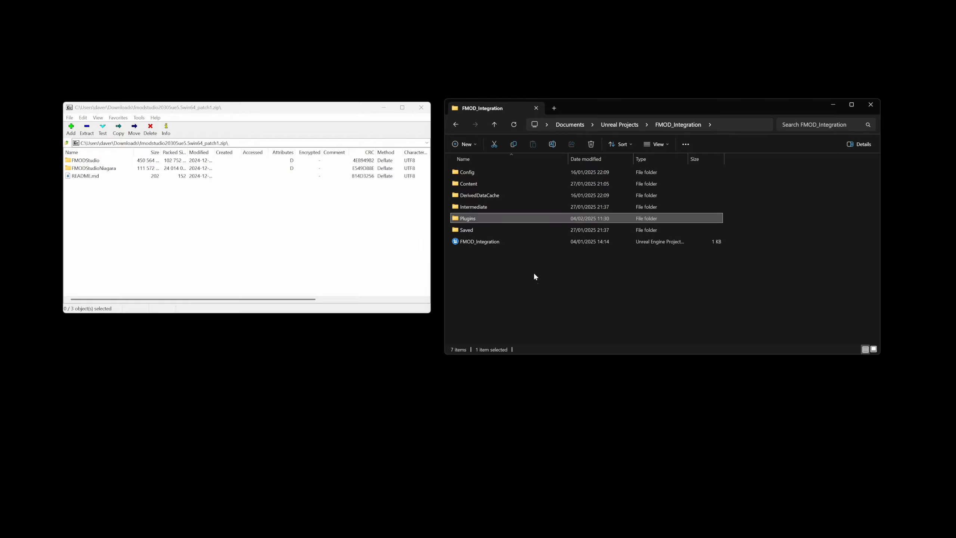
{"action": "double_click", "coordinate": [475, 217]}
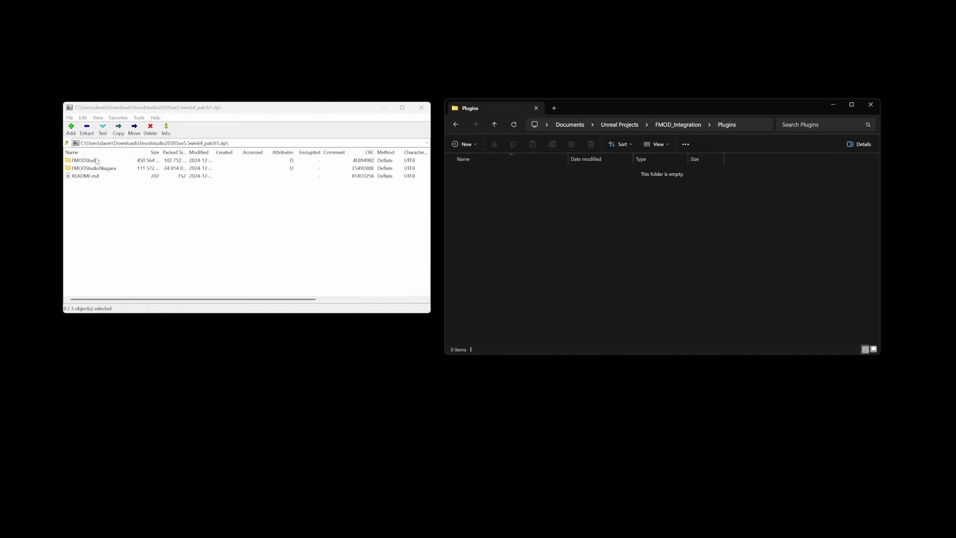
{"action": "left_click_drag", "start_coordinate": [97, 161], "coordinate": [587, 267]}
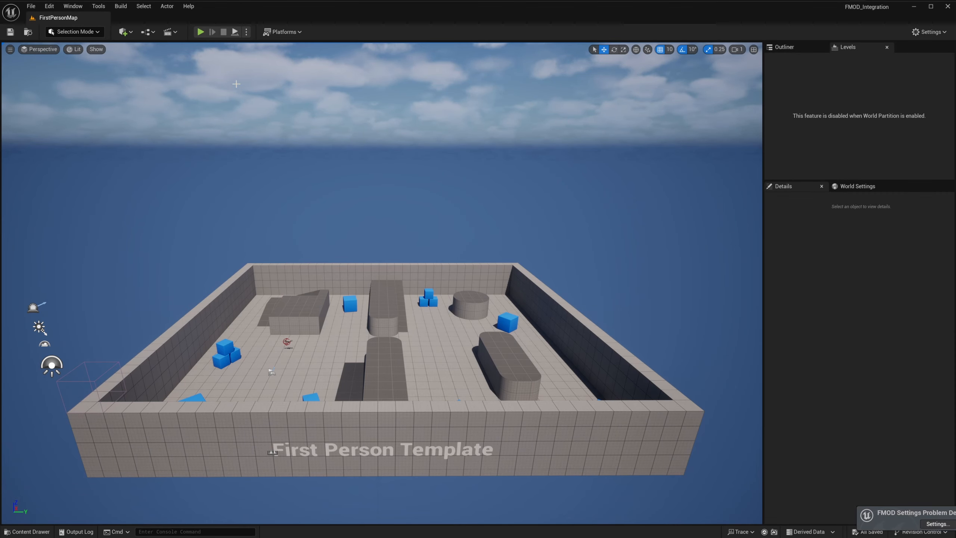
Open the FMOD Studio plugin settings in the Unreal project and apply the recommended fix for the bank packaging settings
{"action": "left_click", "coordinate": [188, 6]}
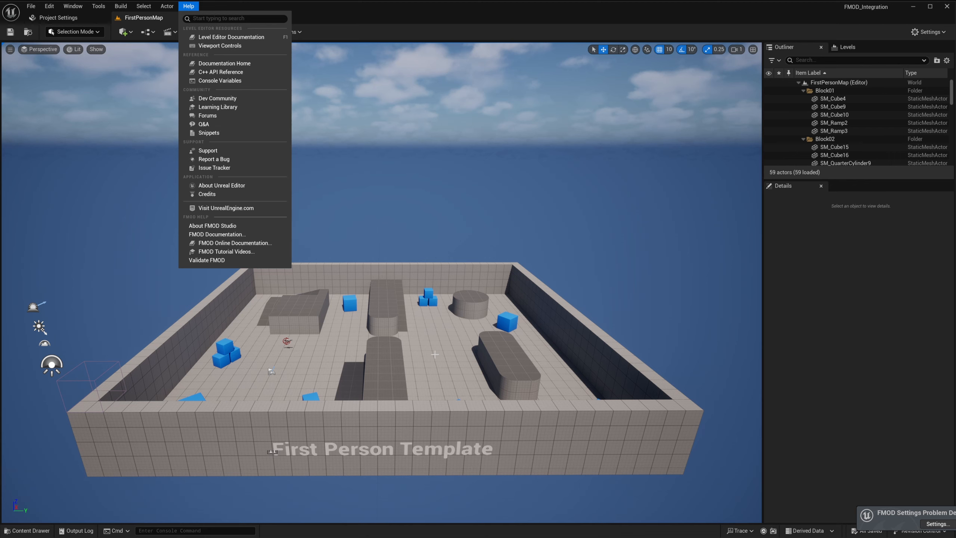
{"action": "left_click", "coordinate": [944, 524]}
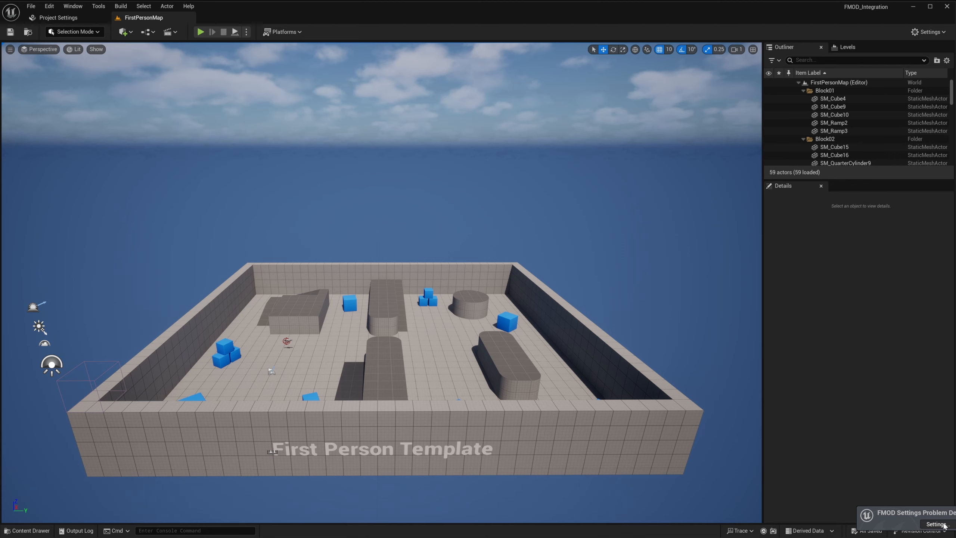
{"action": "left_click", "coordinate": [942, 527]}
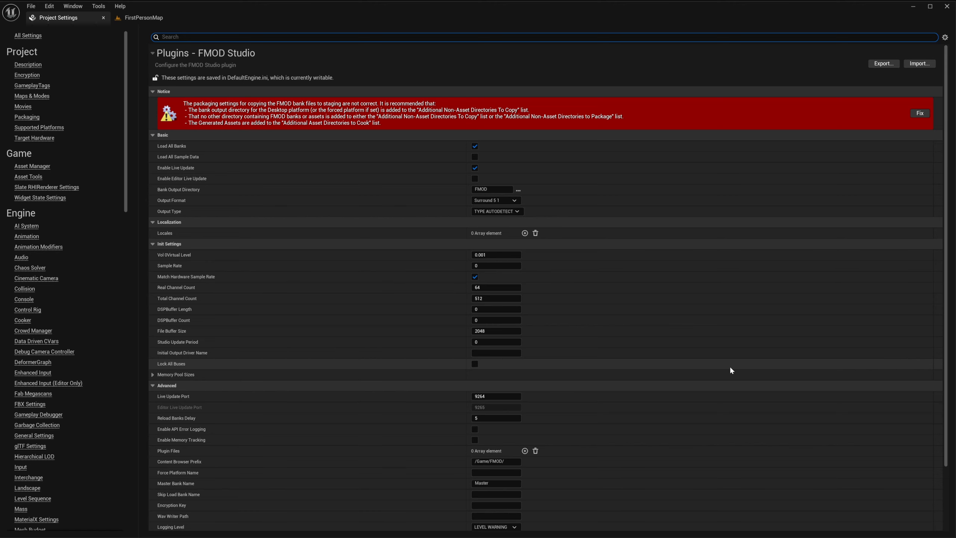
{"action": "left_click", "coordinate": [920, 113]}
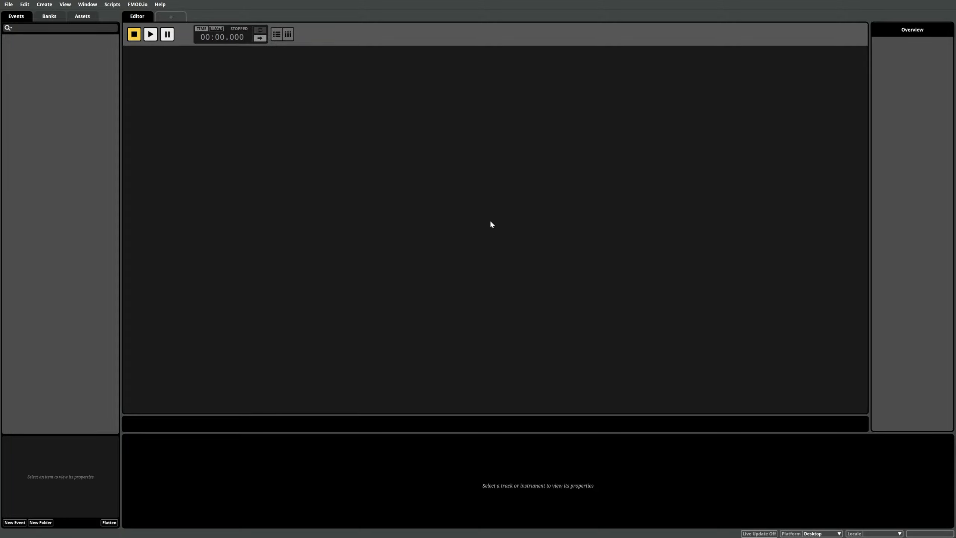
In FMOD Studio's build preferences, browse for the built banks output directory to the Content folder of the FMOD_Integration Unreal project
{"action": "left_click", "coordinate": [25, 5]}
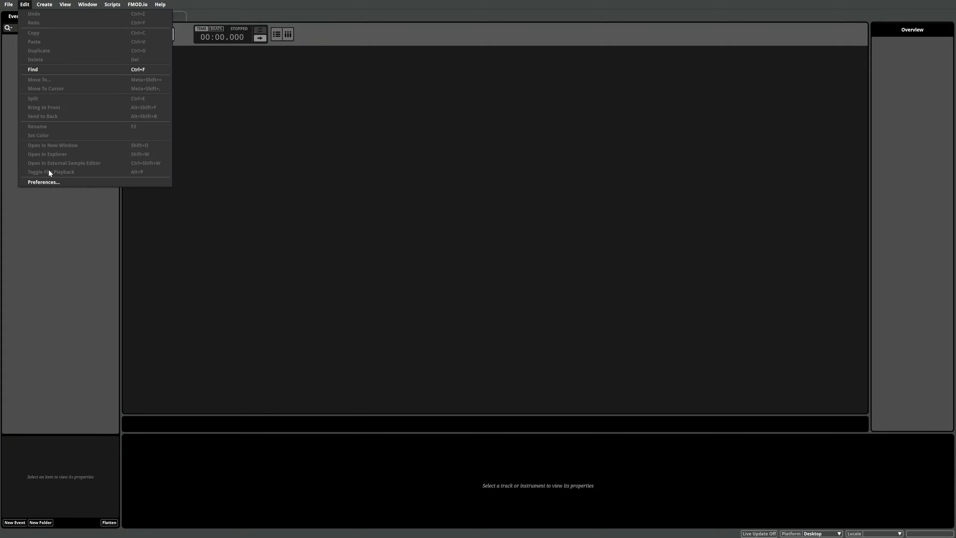
{"action": "left_click", "coordinate": [49, 182]}
{"action": "left_click", "coordinate": [412, 157]}
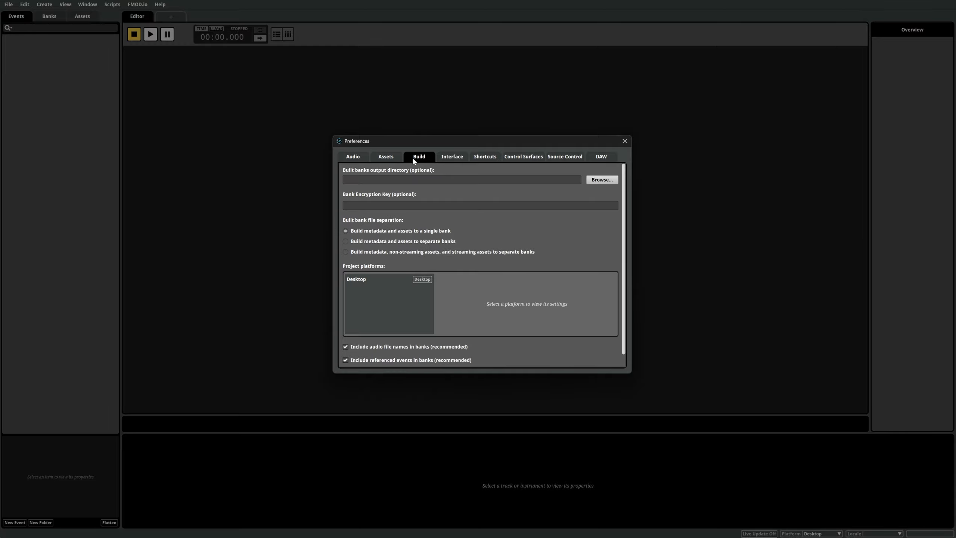
{"action": "left_click", "coordinate": [605, 182]}
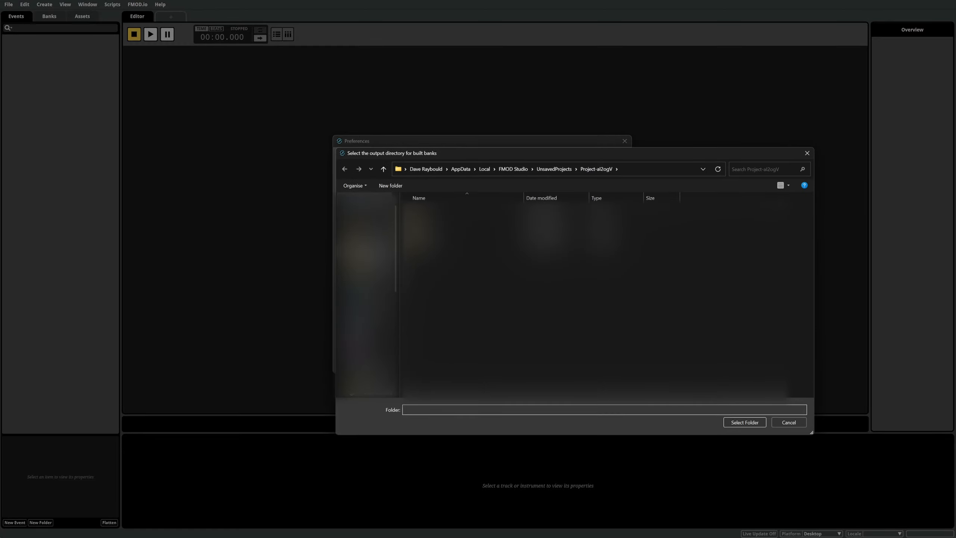
{"action": "left_click", "coordinate": [367, 251]}
{"action": "scroll", "coordinate": [471, 310], "scroll_direction": "down", "scroll_amount": 4}
{"action": "scroll", "coordinate": [471, 311], "scroll_direction": "down", "scroll_amount": 4}
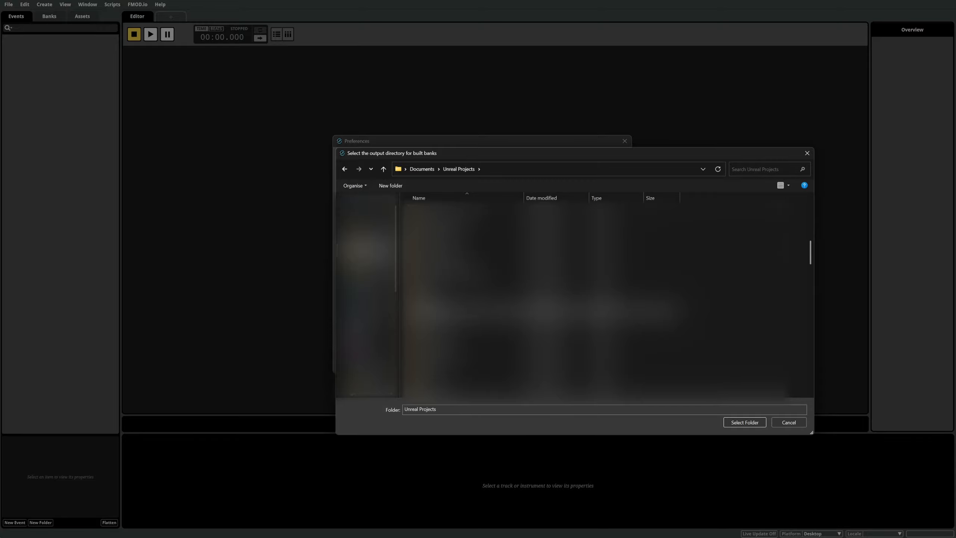
{"action": "double_click", "coordinate": [433, 323]}
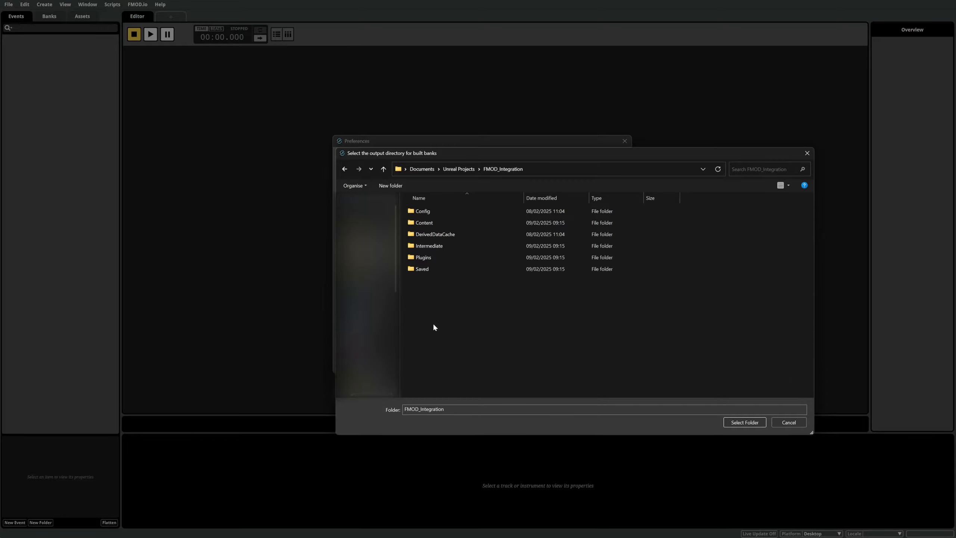
{"action": "double_click", "coordinate": [421, 225]}
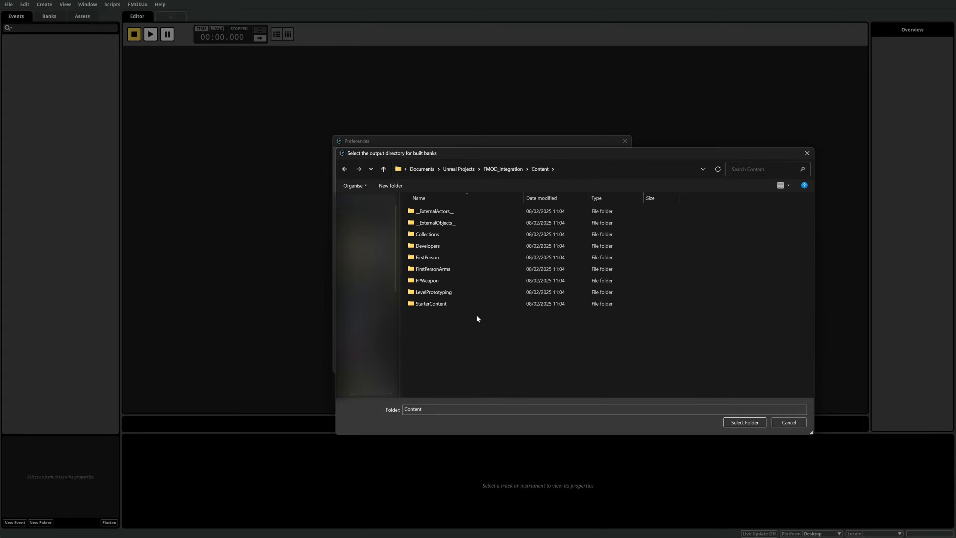
Create a folder named FMOD inside Content and set it as the built banks output directory
{"action": "right_click", "coordinate": [513, 319]}
{"action": "mouse_move", "coordinate": [550, 413]}
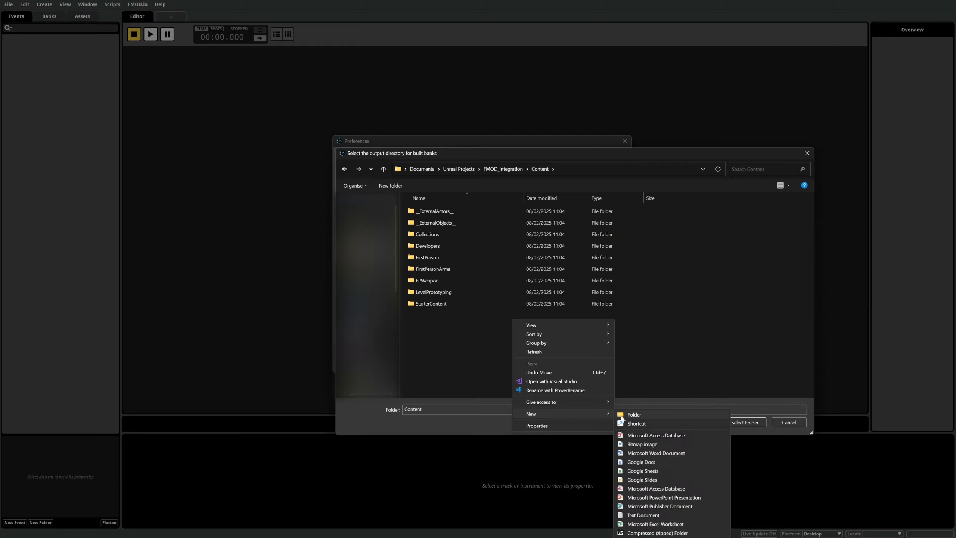
{"action": "left_click", "coordinate": [645, 415]}
{"action": "type", "text": "FMOD"}
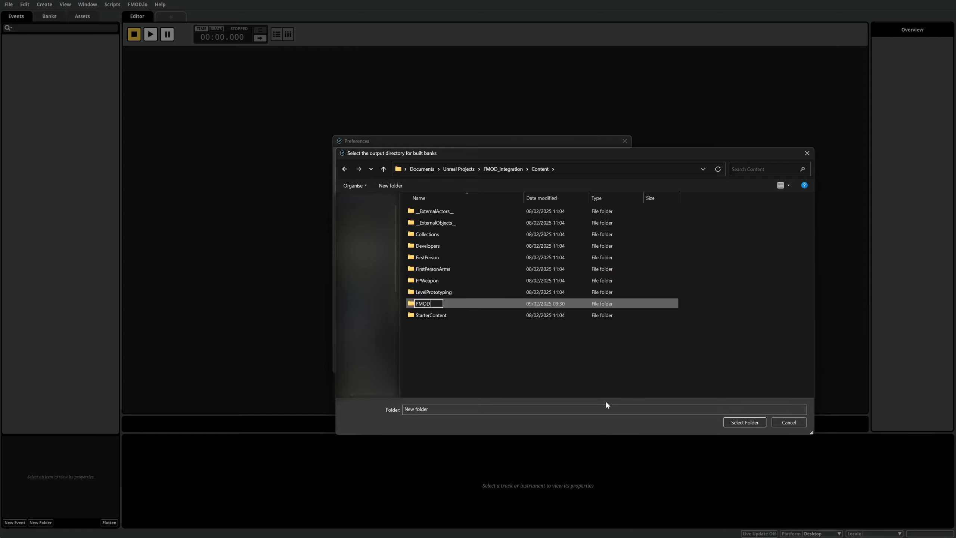
{"action": "key", "text": "Return"}
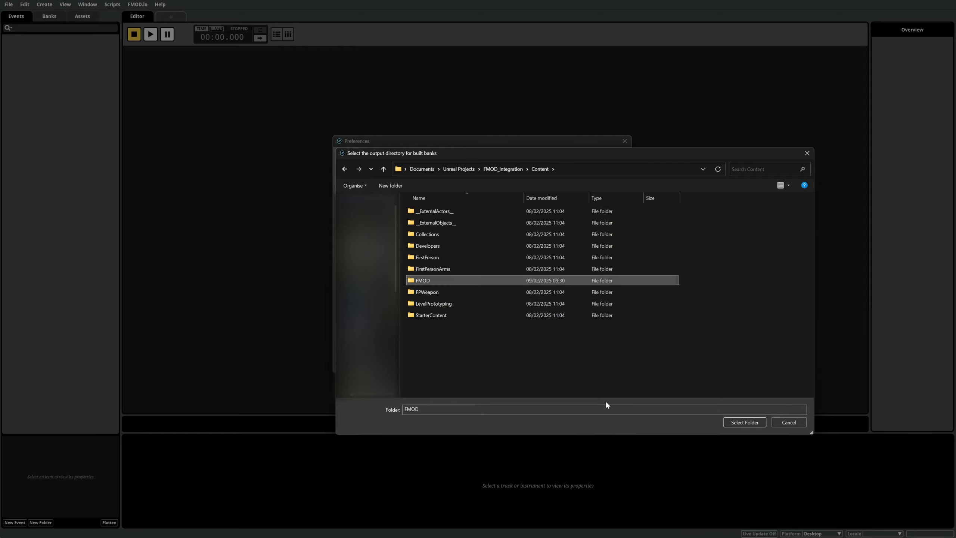
{"action": "left_click", "coordinate": [755, 425]}
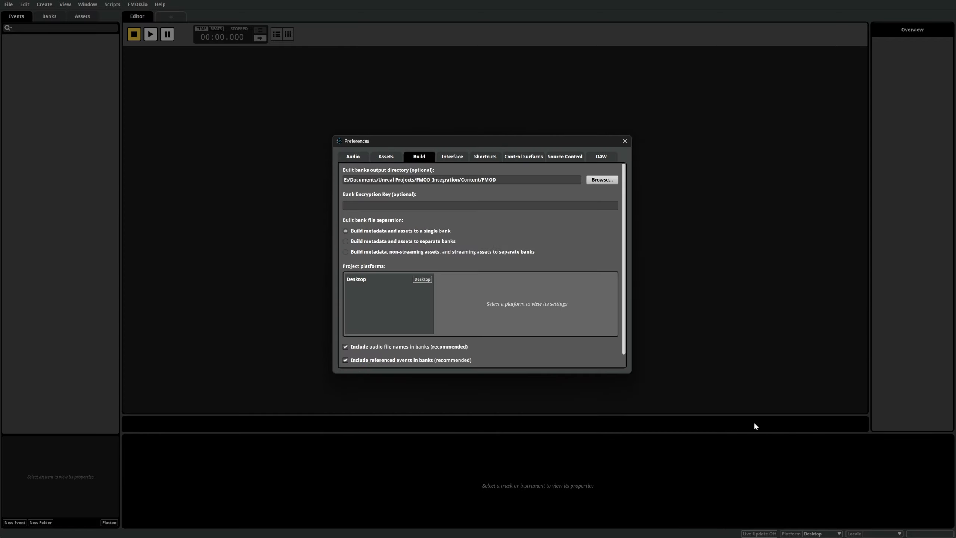
{"action": "left_click", "coordinate": [625, 141]}
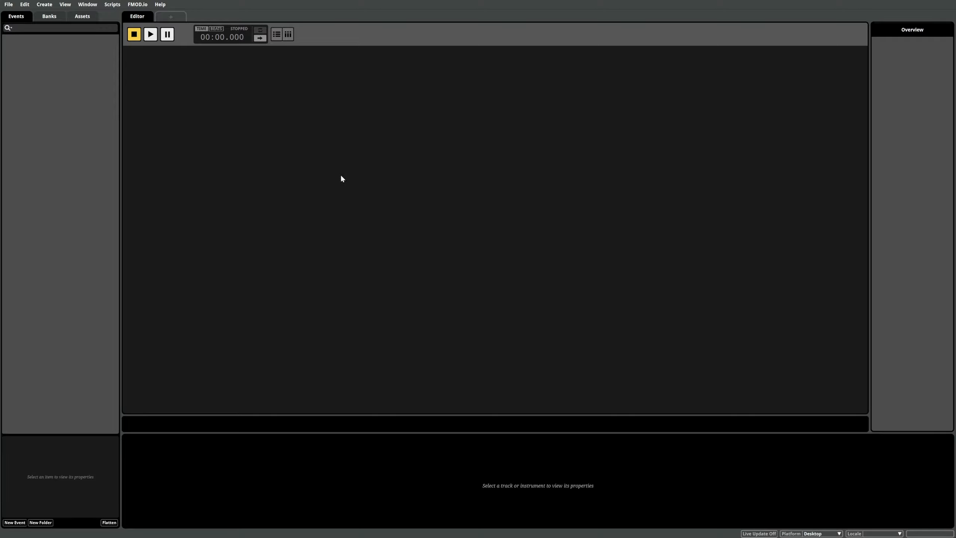
Create a new event with the default name and add an action sheet to it
{"action": "right_click", "coordinate": [42, 71]}
{"action": "left_click", "coordinate": [58, 77]}
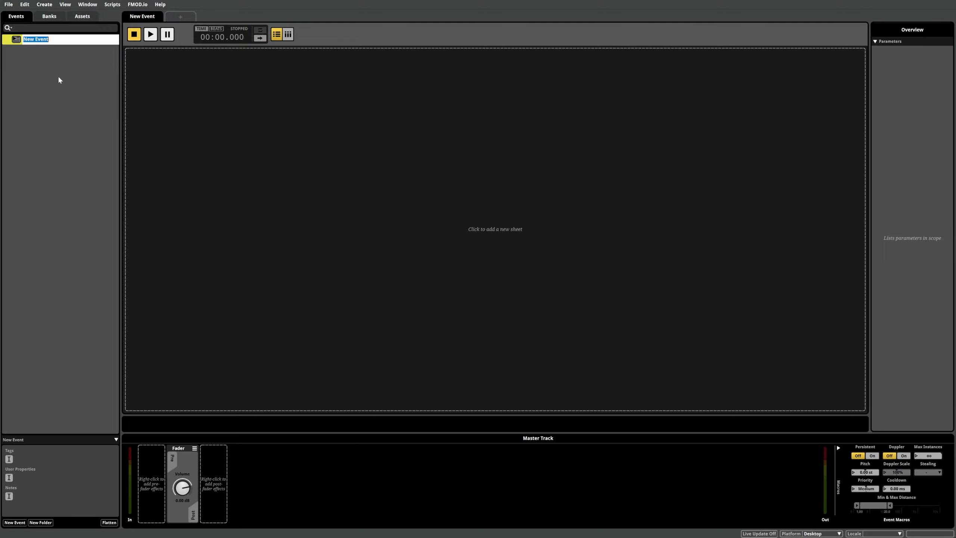
{"action": "left_click", "coordinate": [223, 108]}
{"action": "left_click", "coordinate": [240, 121]}
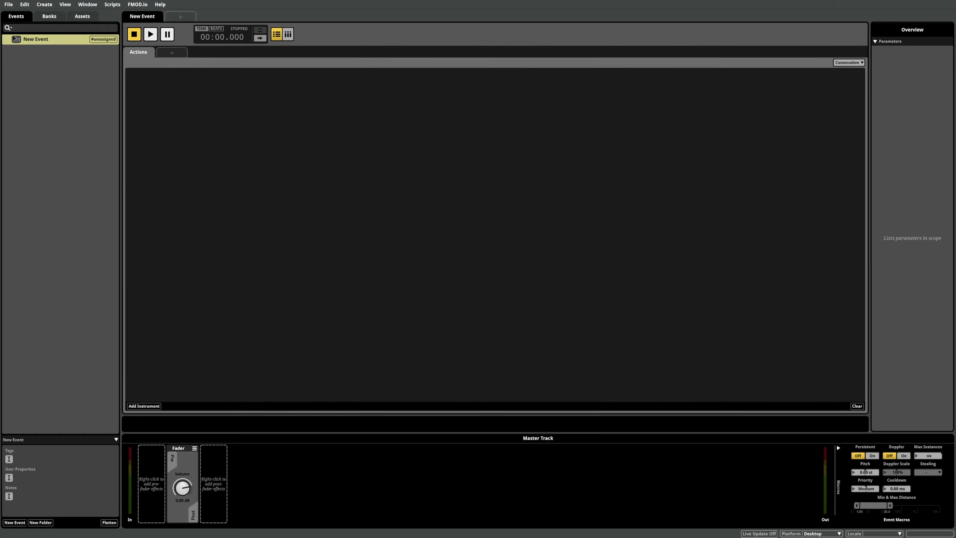
Add the "Small Wood Light Rain With Distant Traffic And Bird Calls" audio file to the action sheet and audition the event
{"action": "left_click_drag", "start_coordinate": [561, 124], "coordinate": [176, 103]}
{"action": "left_click", "coordinate": [151, 34]}
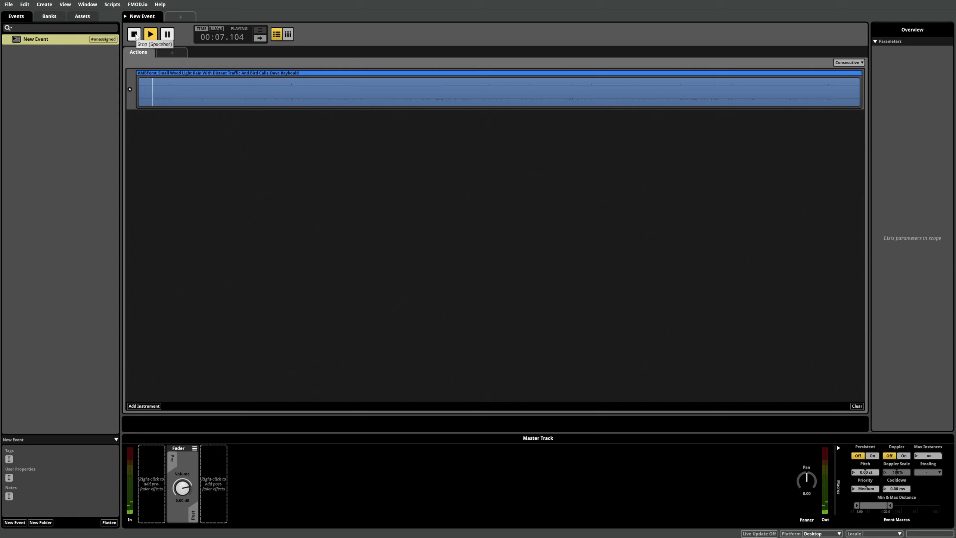
{"action": "left_click", "coordinate": [134, 34]}
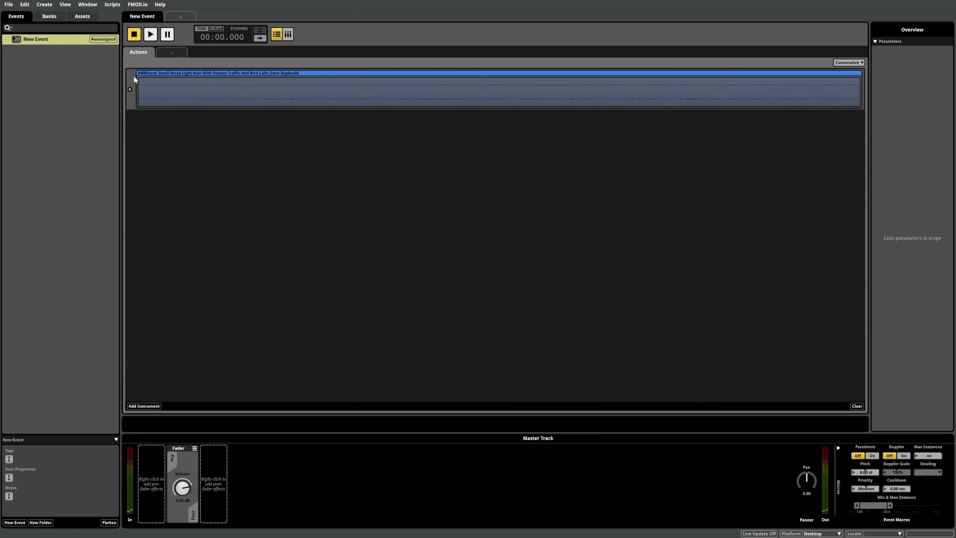